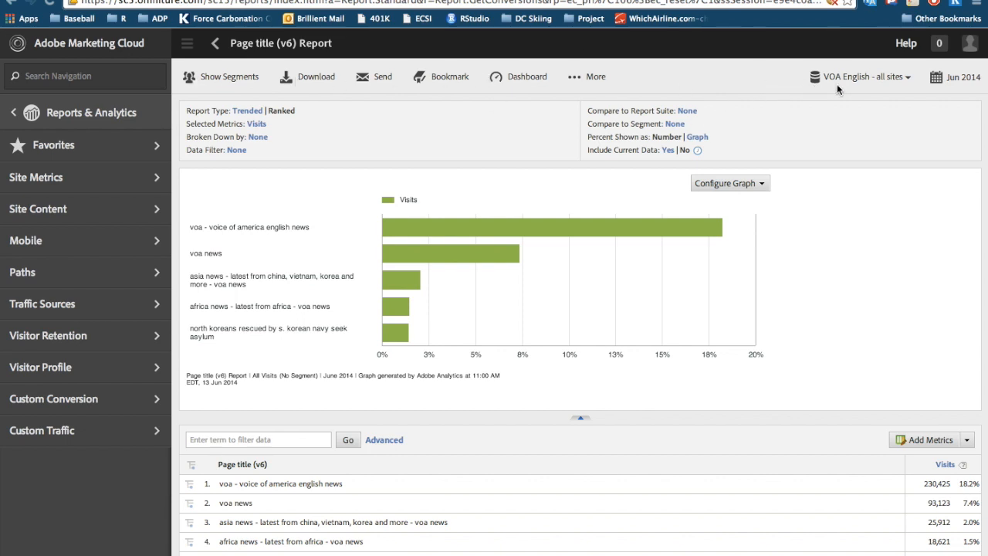
List segments beyond those of VOA English - all sites and apply the Social Referrers segment to the Page title report.
{"action": "left_click", "coordinate": [197, 79]}
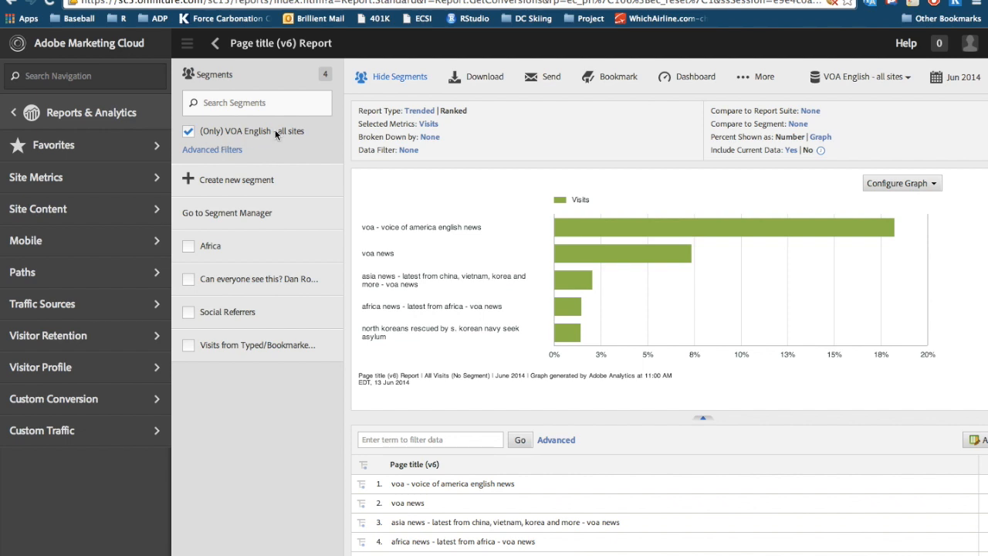
{"action": "left_click", "coordinate": [191, 130]}
{"action": "scroll", "coordinate": [242, 230], "scroll_direction": "down", "scroll_amount": 1}
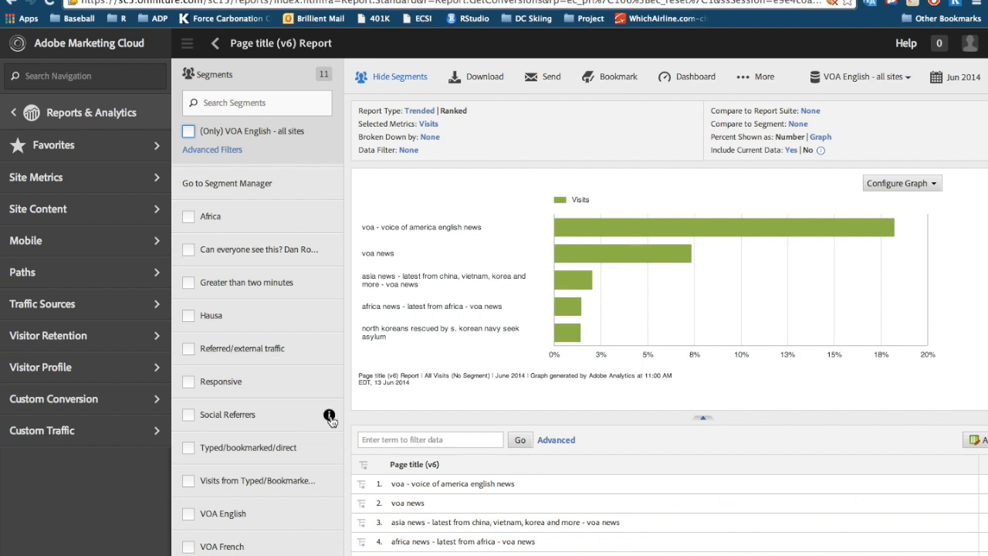
{"action": "mouse_move", "coordinate": [329, 416]}
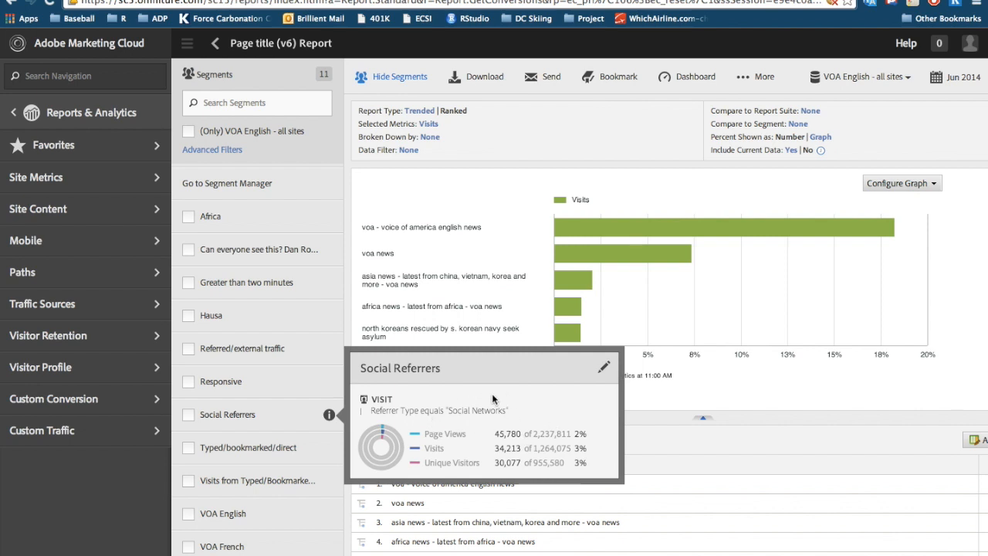
{"action": "left_click", "coordinate": [215, 415]}
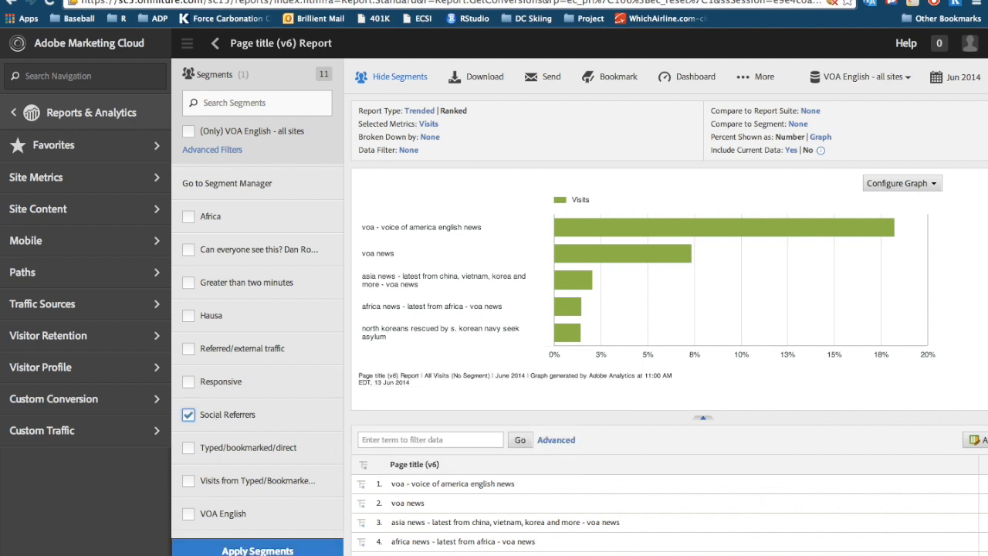
{"action": "left_click", "coordinate": [240, 550]}
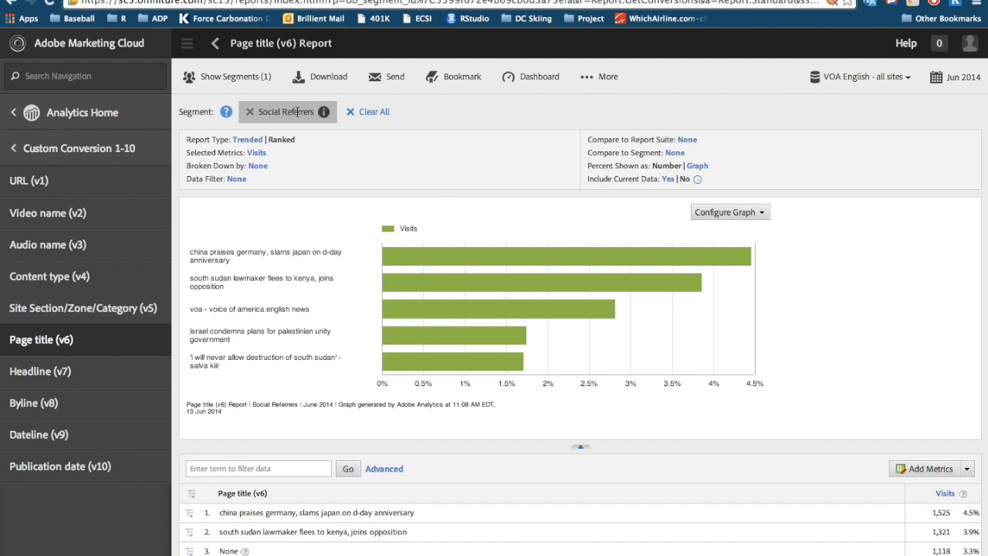
Review the graph and page title ranking filtered by Social Referrers, and remove that segment from the report.
{"action": "scroll", "coordinate": [464, 192], "scroll_direction": "down", "scroll_amount": 1}
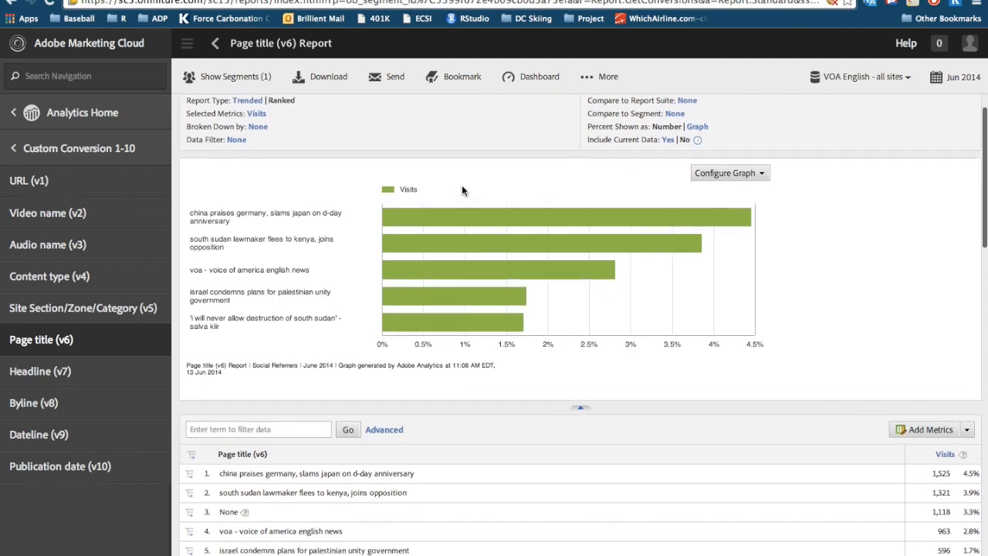
{"action": "scroll", "coordinate": [461, 185], "scroll_direction": "up", "scroll_amount": 1}
{"action": "mouse_move", "coordinate": [508, 360]}
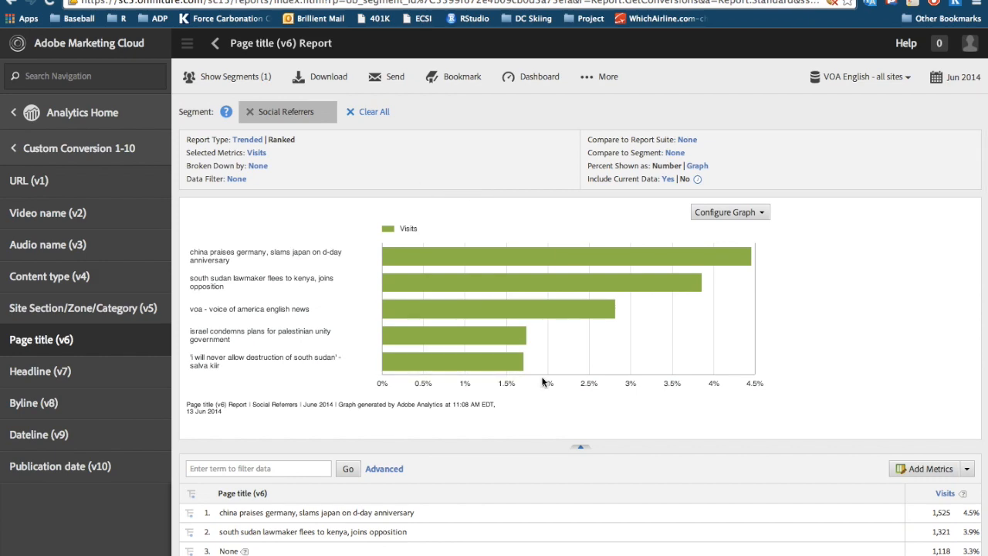
{"action": "scroll", "coordinate": [544, 380], "scroll_direction": "down", "scroll_amount": 6}
{"action": "scroll", "coordinate": [542, 381], "scroll_direction": "down", "scroll_amount": 3}
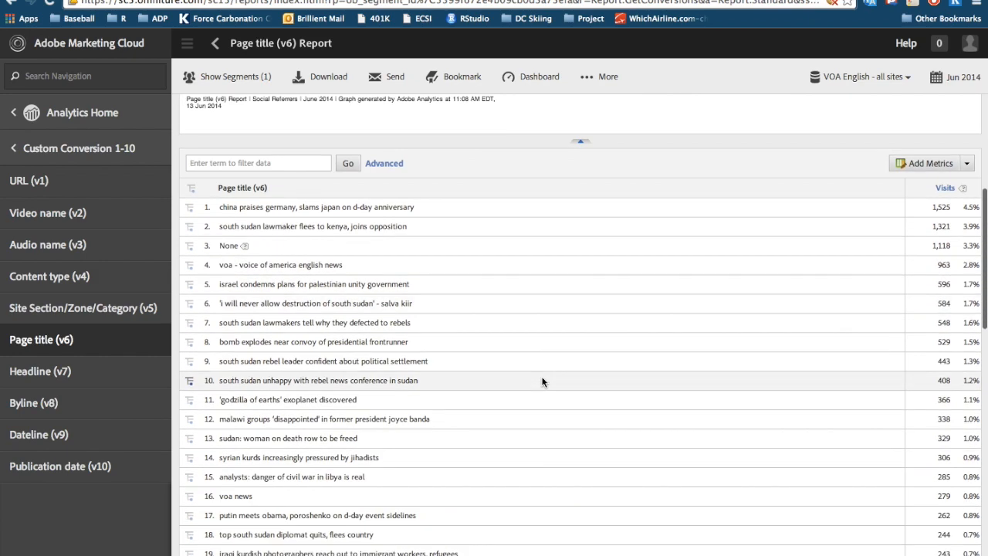
{"action": "scroll", "coordinate": [542, 381], "scroll_direction": "up", "scroll_amount": 8}
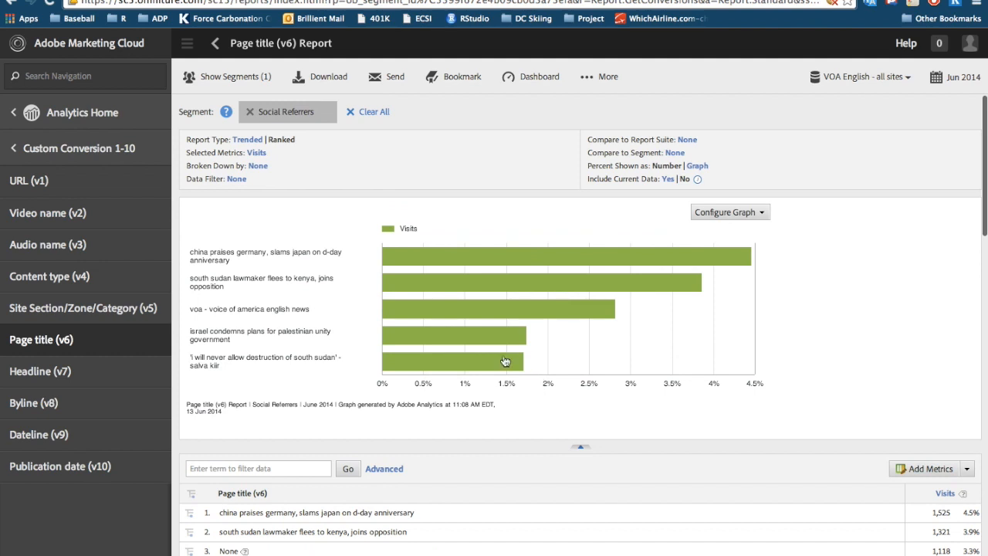
{"action": "left_click", "coordinate": [249, 112]}
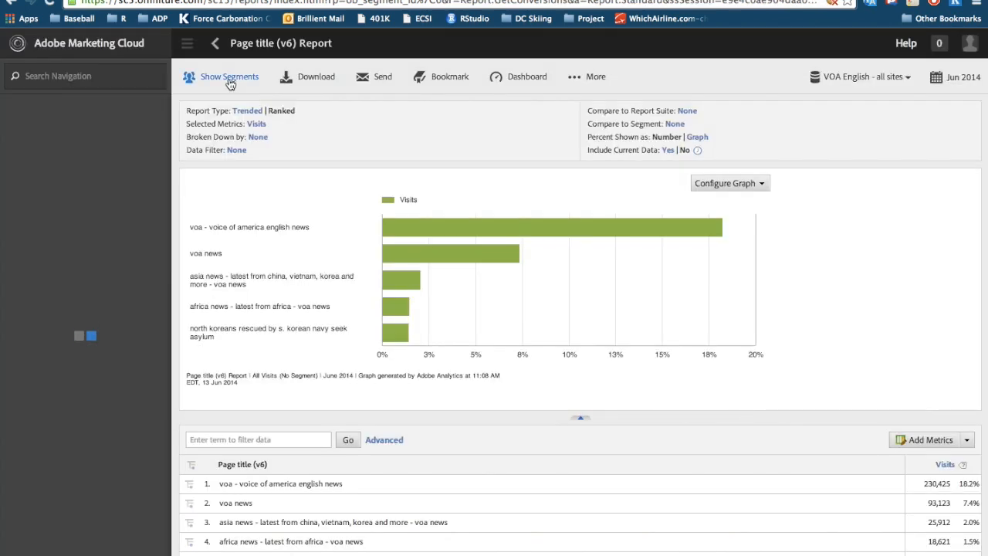
Start a new segment and add the Days Since Last Visit dimension to its definition.
{"action": "left_click", "coordinate": [229, 81]}
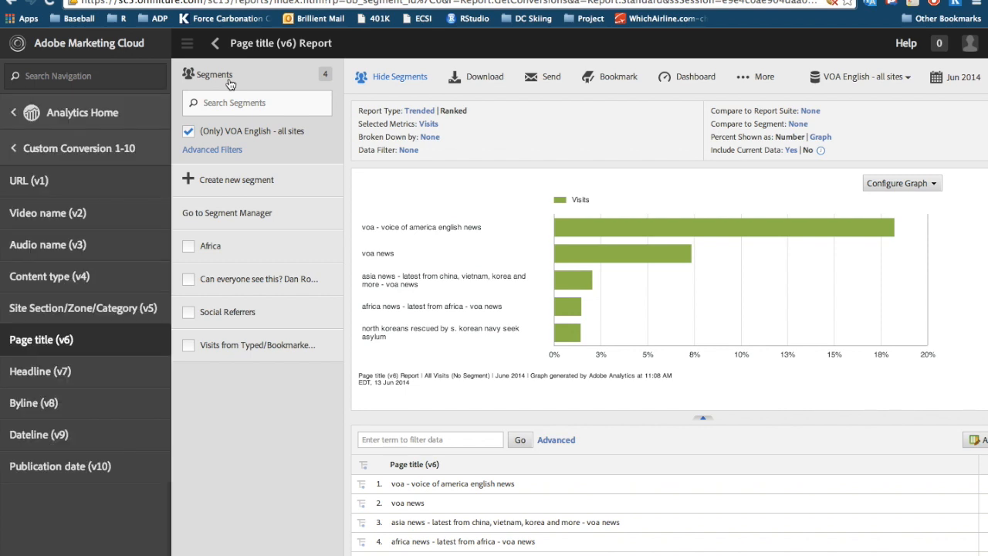
{"action": "left_click", "coordinate": [236, 181]}
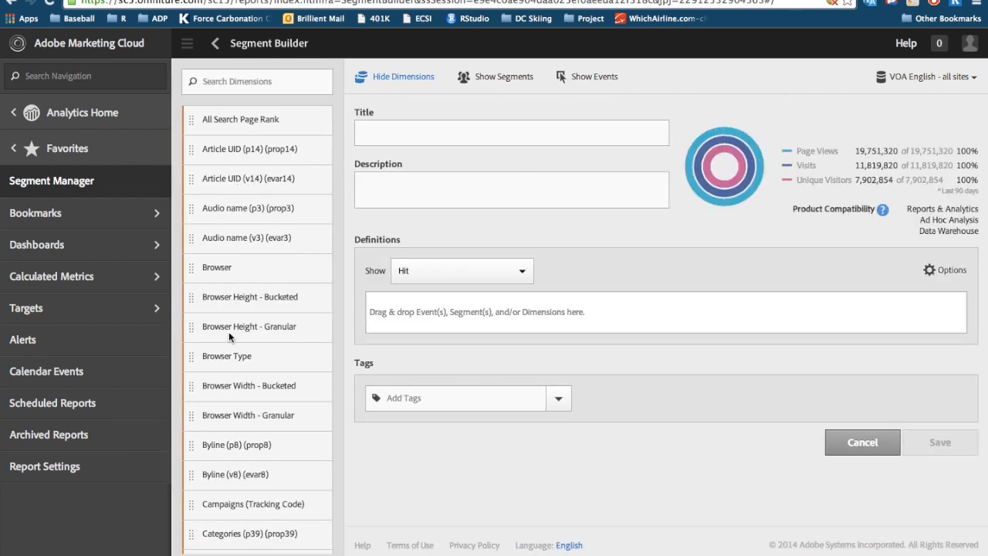
{"action": "scroll", "coordinate": [229, 333], "scroll_direction": "down", "scroll_amount": 1}
{"action": "scroll", "coordinate": [229, 334], "scroll_direction": "up", "scroll_amount": 1}
{"action": "scroll", "coordinate": [245, 210], "scroll_direction": "down", "scroll_amount": 12}
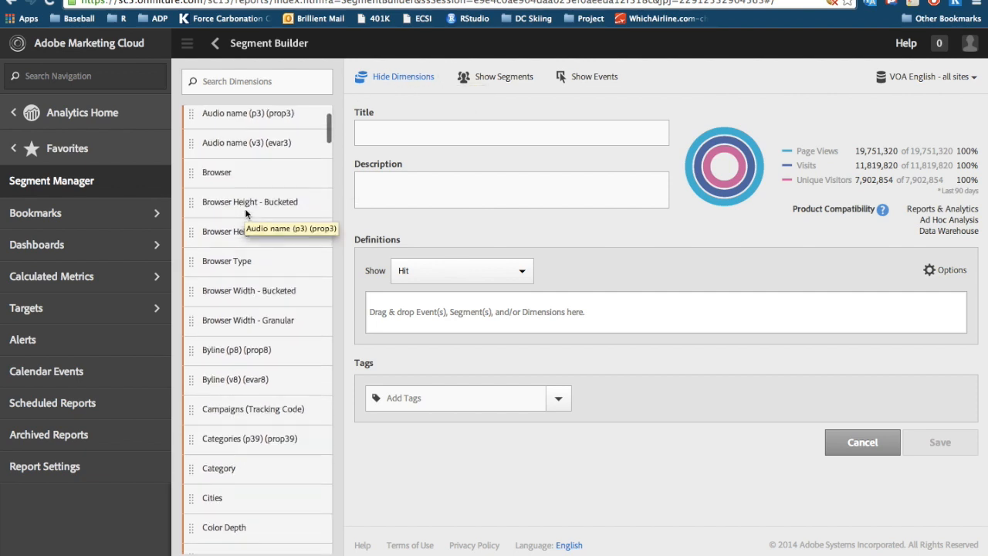
{"action": "scroll", "coordinate": [246, 214], "scroll_direction": "down", "scroll_amount": 4}
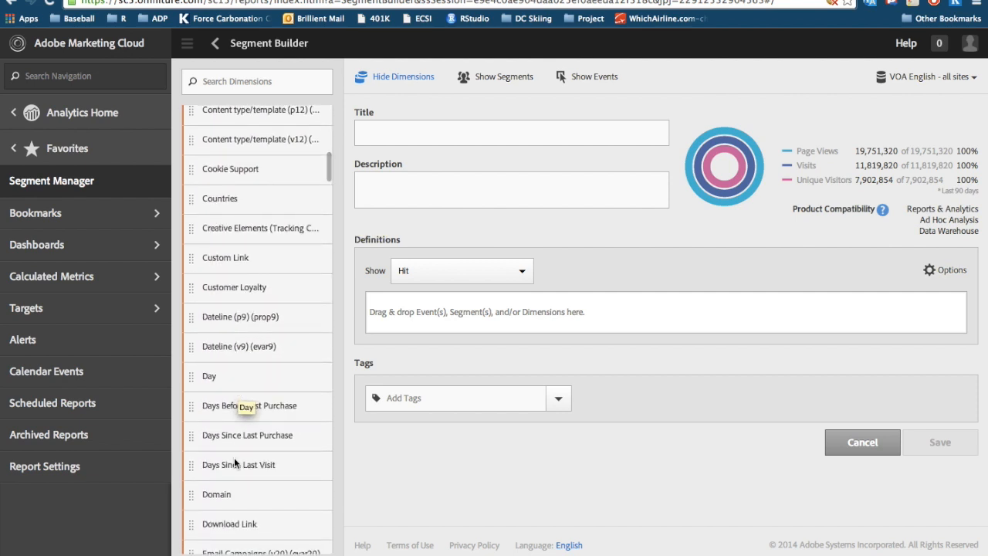
{"action": "scroll", "coordinate": [234, 460], "scroll_direction": "down", "scroll_amount": 3}
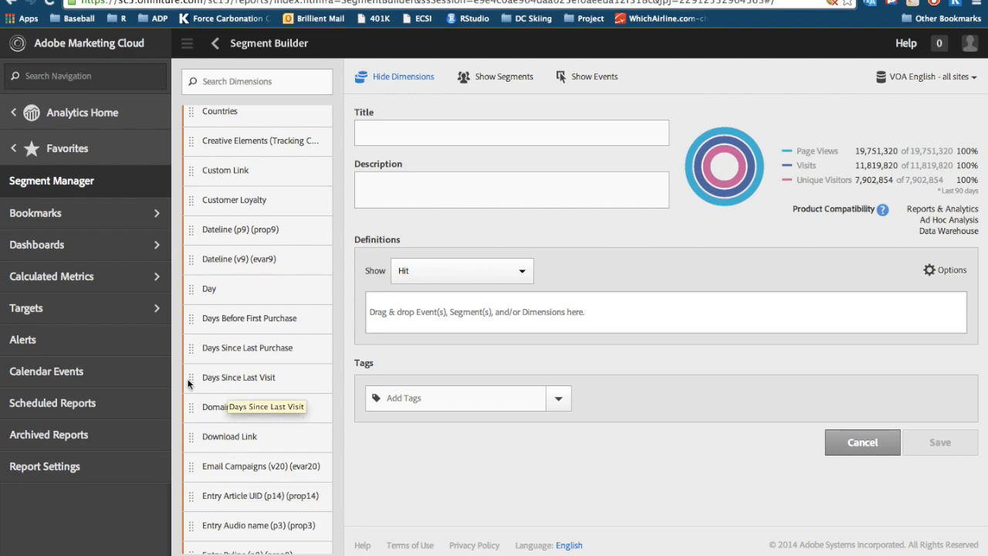
{"action": "left_click_drag", "start_coordinate": [192, 379], "coordinate": [380, 319]}
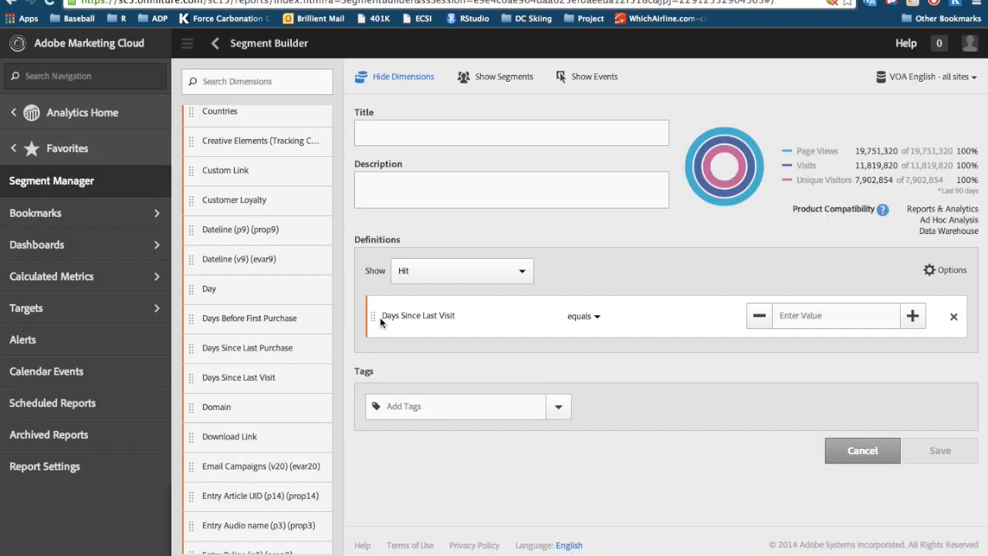
Set the definition to show Visitor and the Days Since Last Visit condition to is less than 3.
{"action": "left_click", "coordinate": [521, 275]}
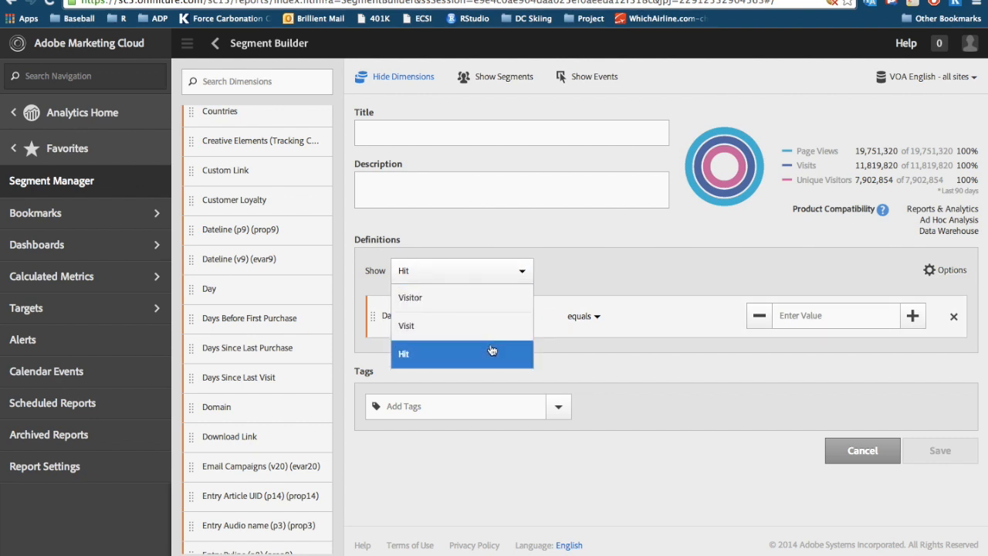
{"action": "left_click", "coordinate": [458, 306]}
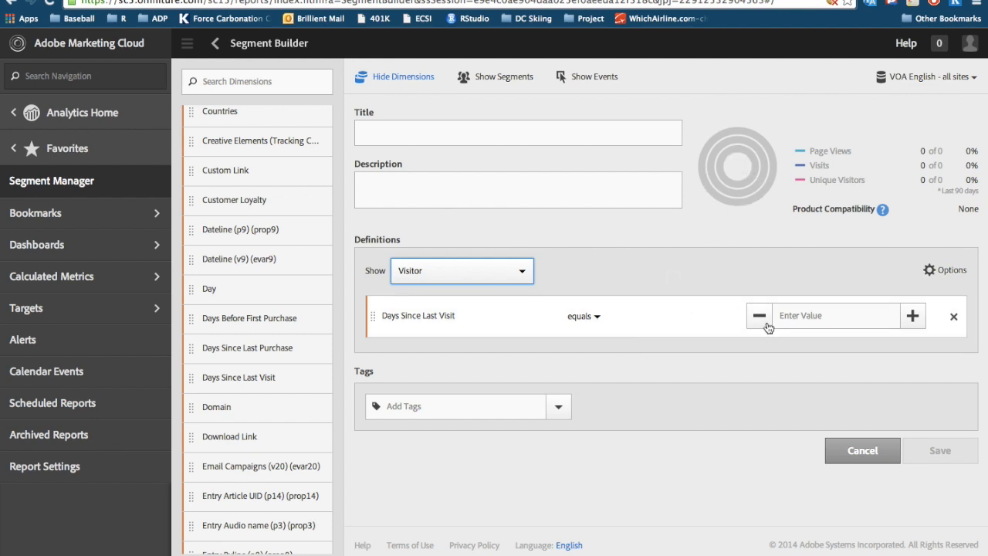
{"action": "left_click", "coordinate": [599, 318]}
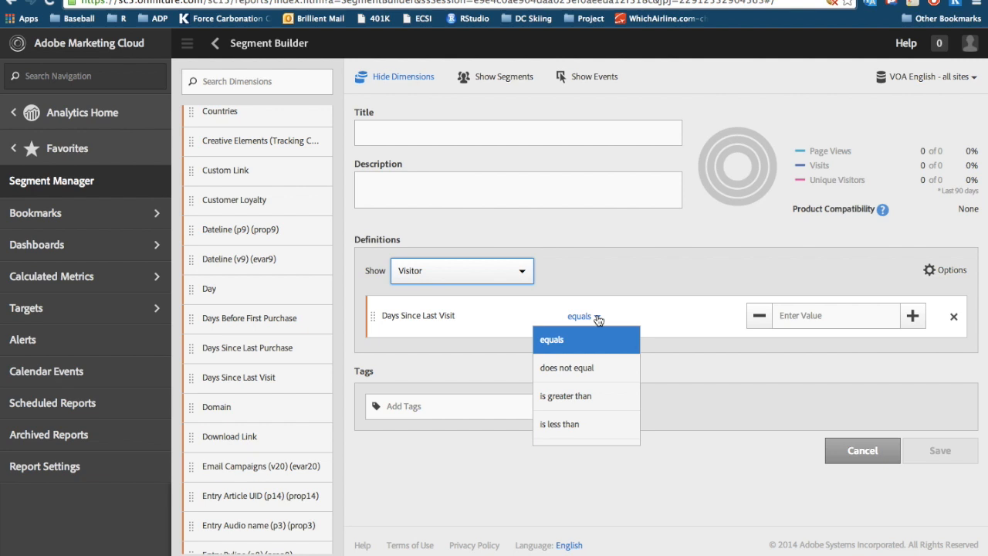
{"action": "left_click", "coordinate": [585, 414]}
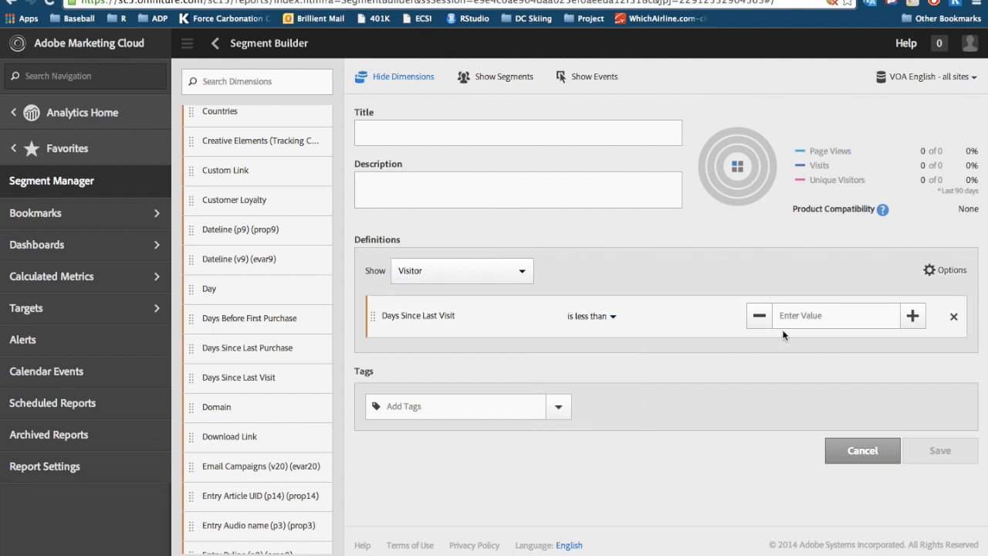
{"action": "left_click", "coordinate": [914, 319]}
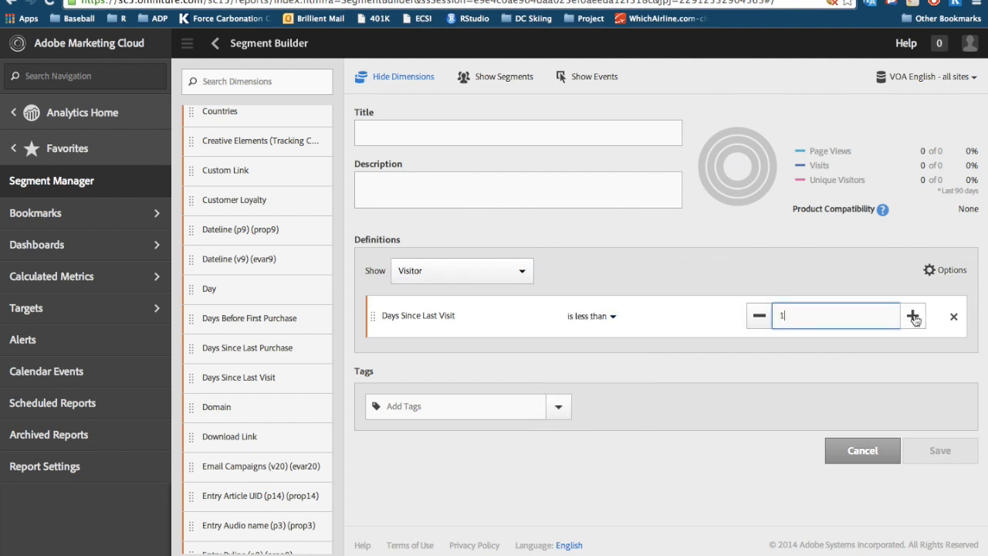
{"action": "left_click", "coordinate": [722, 264]}
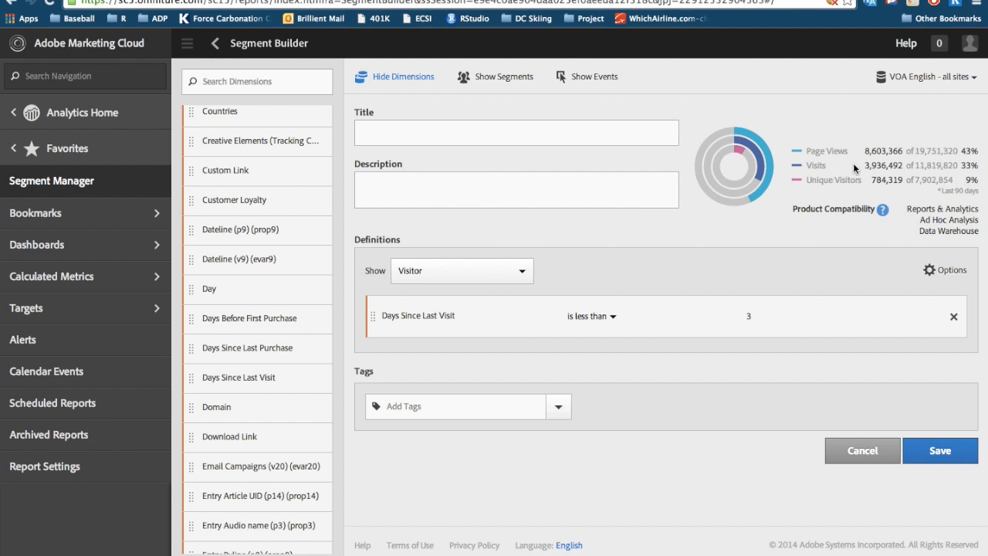
Title the segment "Days Since Last Visit <3".
{"action": "left_click", "coordinate": [428, 130]}
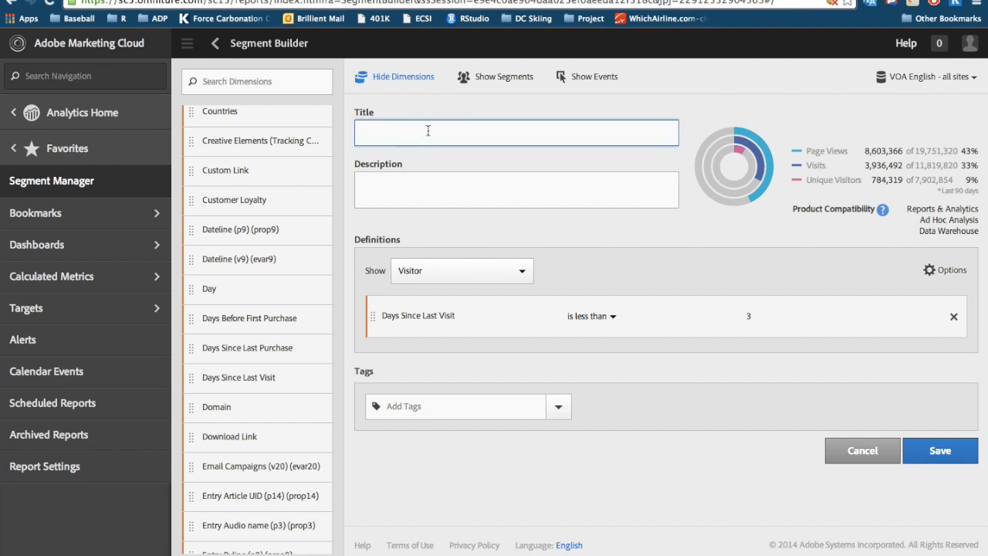
{"action": "type", "text": "Days Since Last Visit <3"}
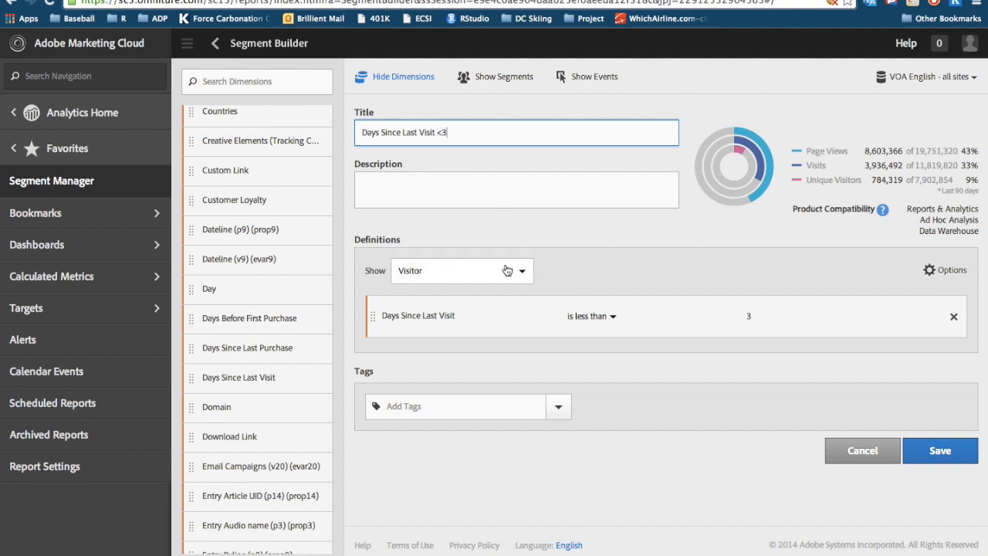
Replace the Days Since Last Visit condition in the segment definition with the Page Views event.
{"action": "left_click", "coordinate": [954, 318]}
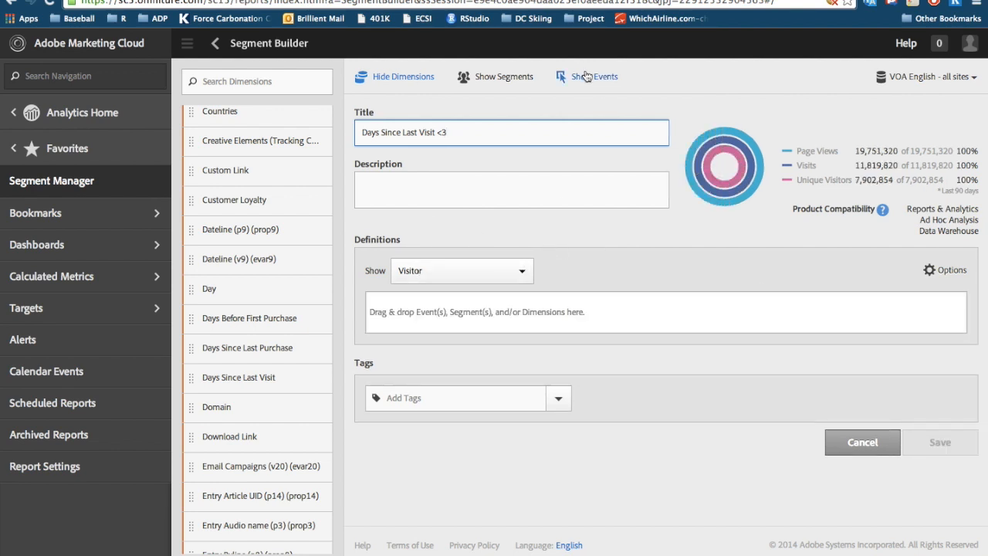
{"action": "left_click", "coordinate": [587, 76]}
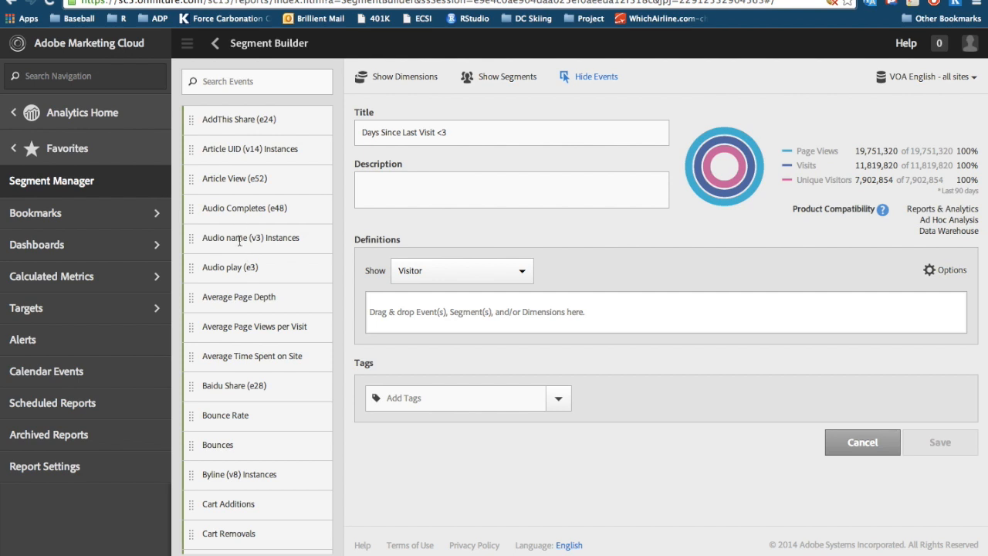
{"action": "scroll", "coordinate": [236, 309], "scroll_direction": "down", "scroll_amount": 5}
{"action": "scroll", "coordinate": [227, 305], "scroll_direction": "down", "scroll_amount": 10}
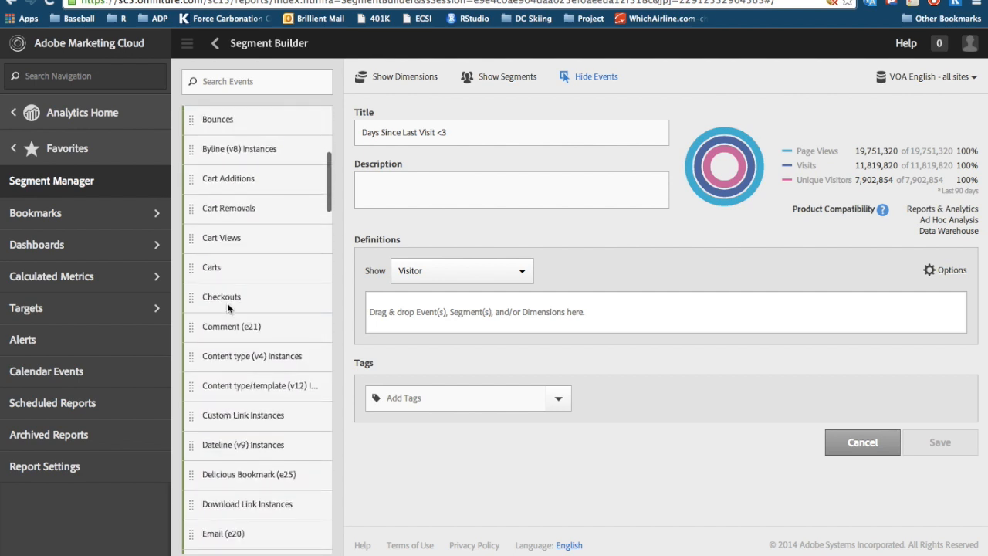
{"action": "scroll", "coordinate": [227, 302], "scroll_direction": "down", "scroll_amount": 10}
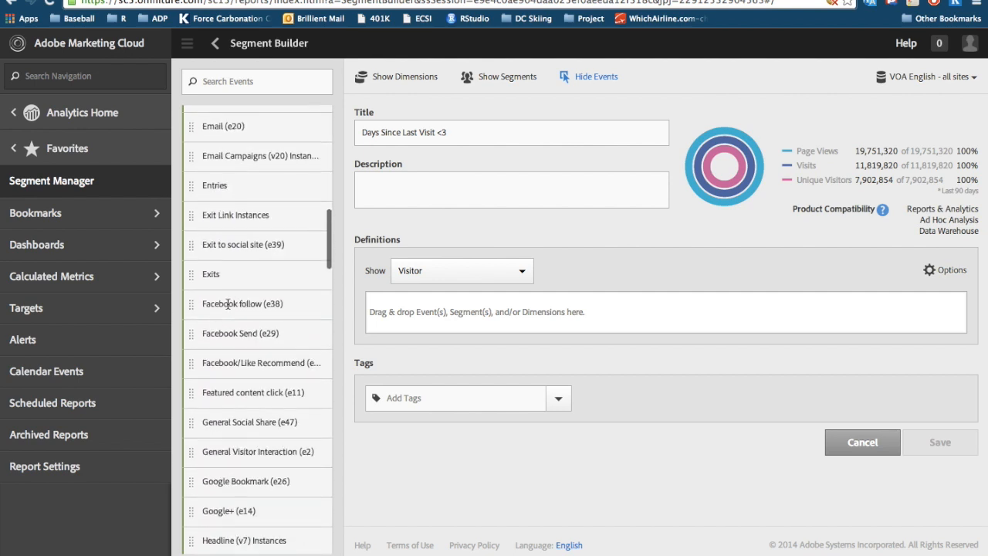
{"action": "scroll", "coordinate": [228, 304], "scroll_direction": "down", "scroll_amount": 12}
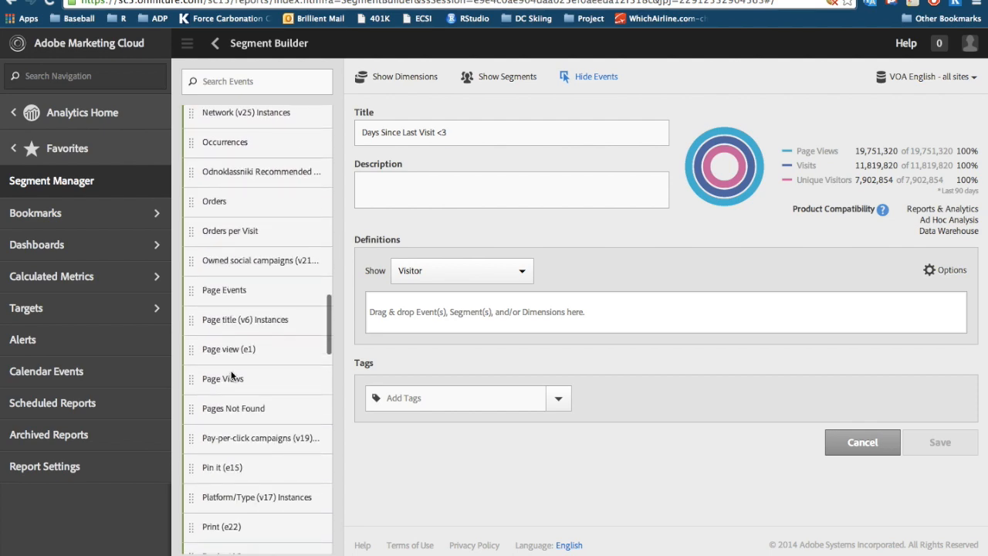
{"action": "left_click_drag", "start_coordinate": [191, 381], "coordinate": [394, 318]}
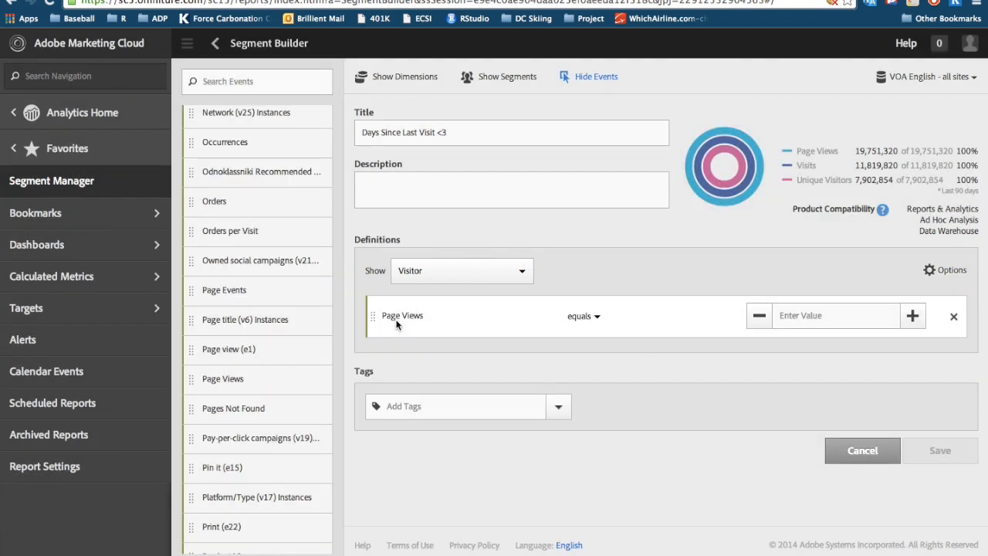
Set the definition to show Visit and the Page Views condition to is greater than 7.
{"action": "left_click", "coordinate": [525, 278]}
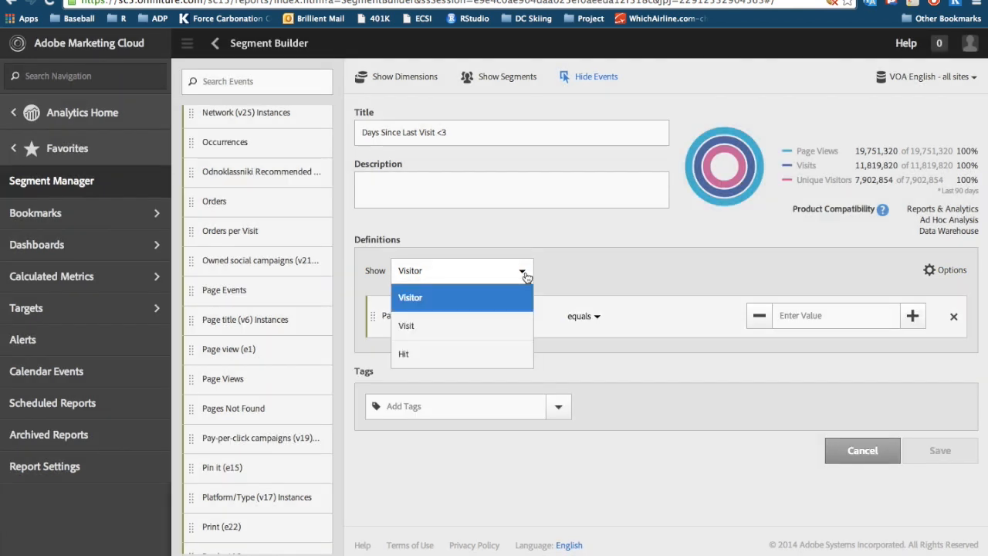
{"action": "left_click", "coordinate": [471, 329]}
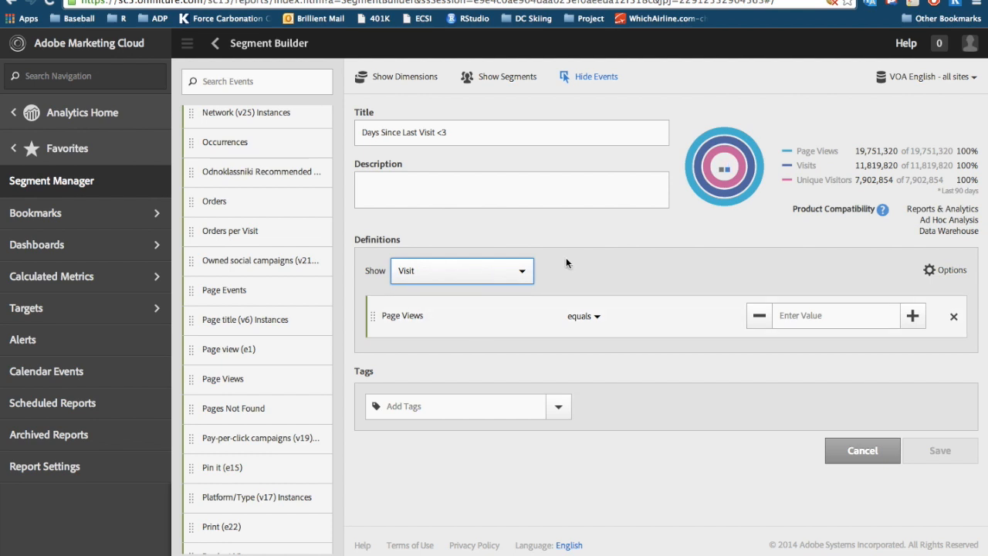
{"action": "left_click", "coordinate": [597, 317]}
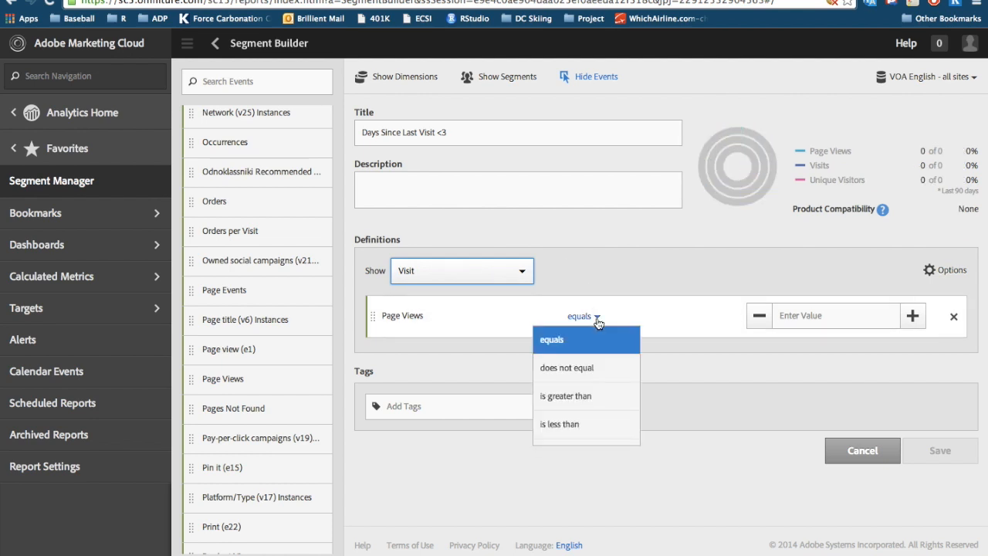
{"action": "left_click", "coordinate": [575, 395]}
{"action": "left_click", "coordinate": [800, 310]}
{"action": "type", "text": "7"}
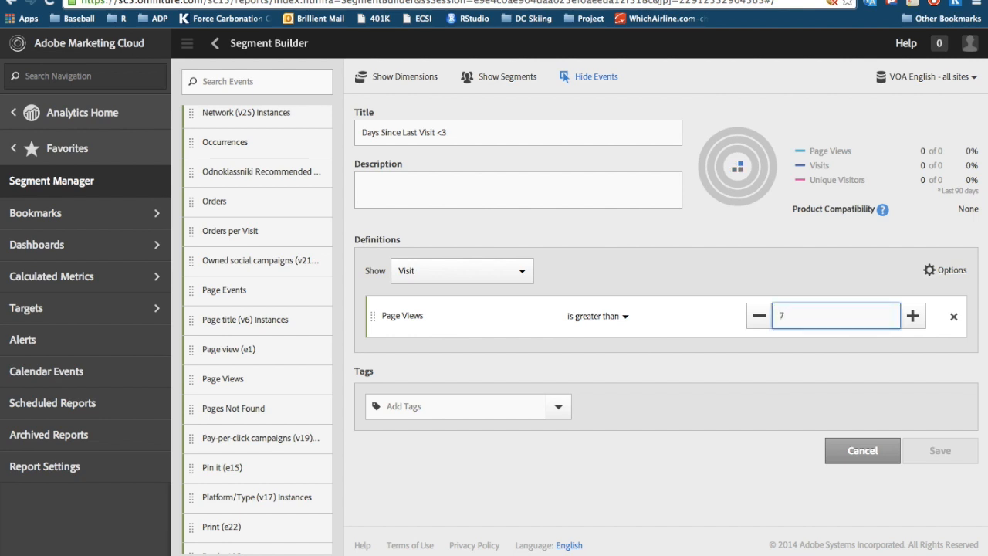
{"action": "left_click", "coordinate": [722, 266]}
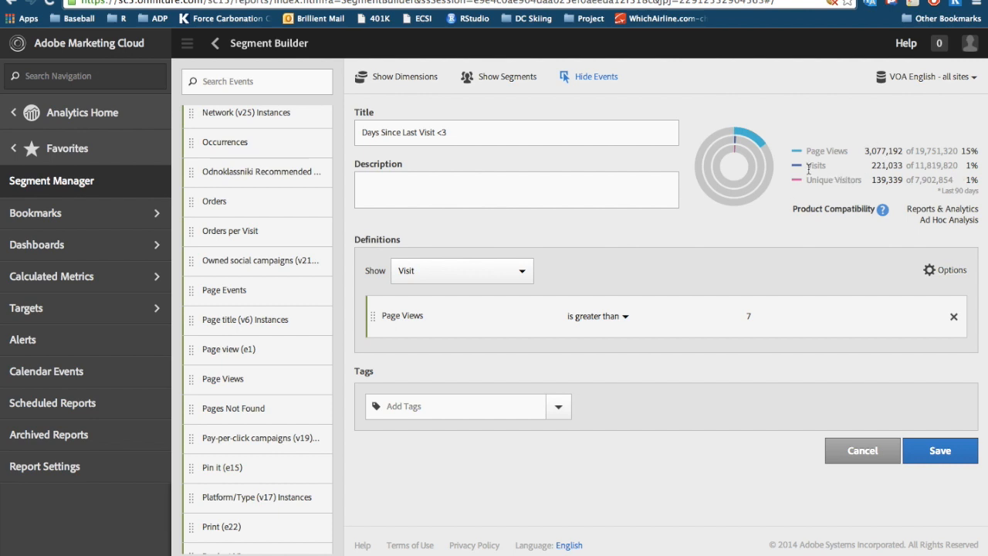
Retitle the segment "Visits with Page Views Greater than 7".
{"action": "left_click_drag", "start_coordinate": [458, 138], "coordinate": [297, 131]}
{"action": "type", "text": "Pa"}
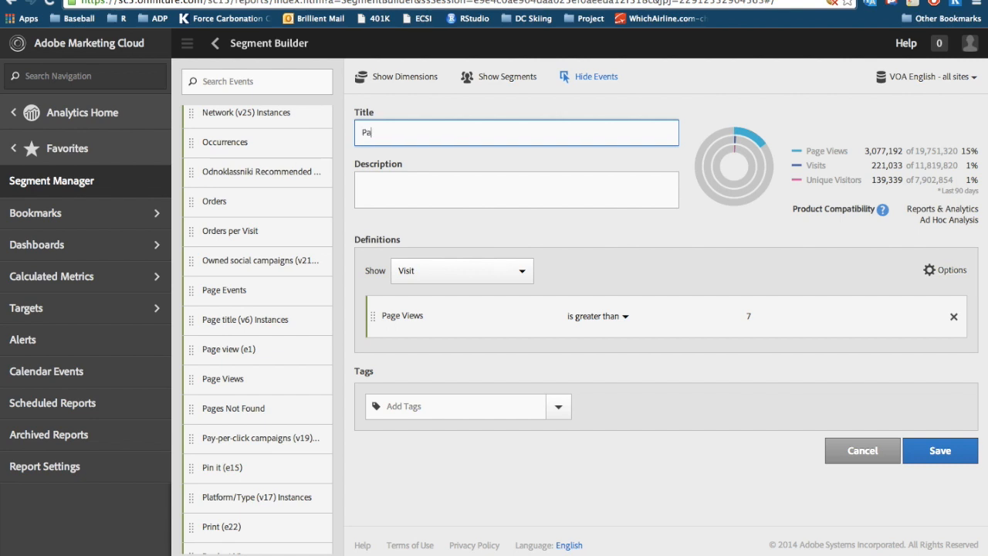
{"action": "type", "text": "ge Views Greater than 7"}
{"action": "left_click", "coordinate": [361, 132]}
{"action": "type", "text": "Visits with"}
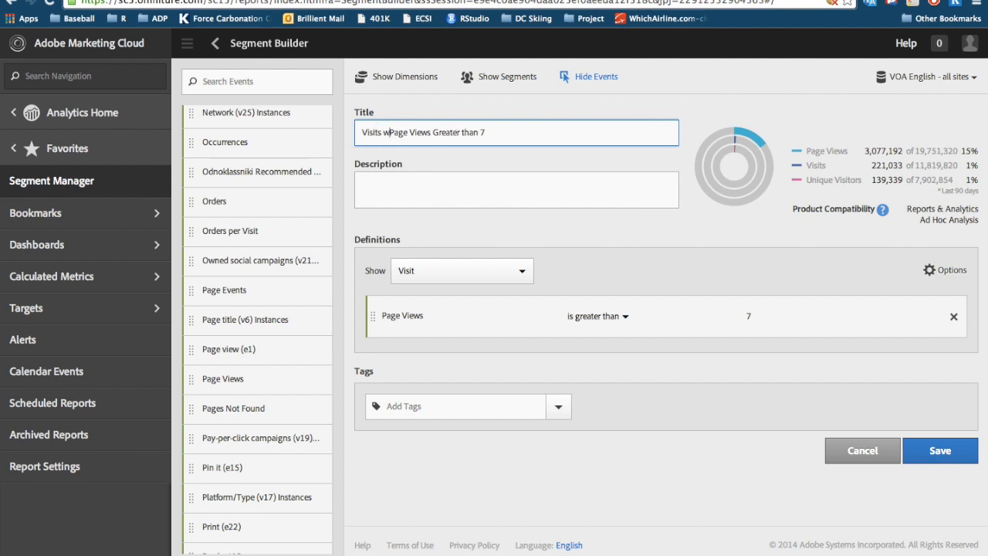
{"action": "left_click", "coordinate": [379, 202]}
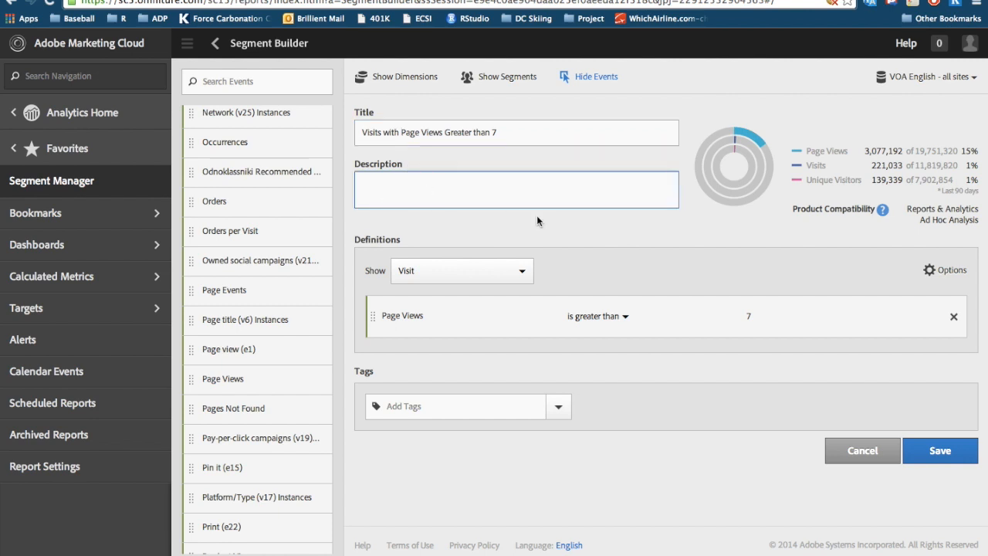
{"action": "left_click", "coordinate": [940, 442]}
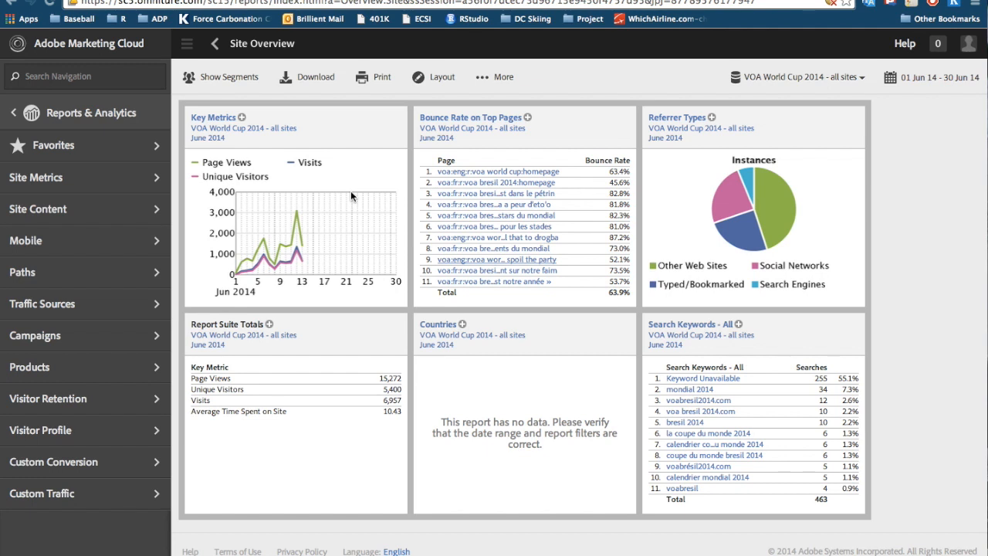
Open the Segment Manager from the Site Overview report's segments and bring up the sharing options for the "Greater than two minutes" segment.
{"action": "left_click", "coordinate": [228, 77]}
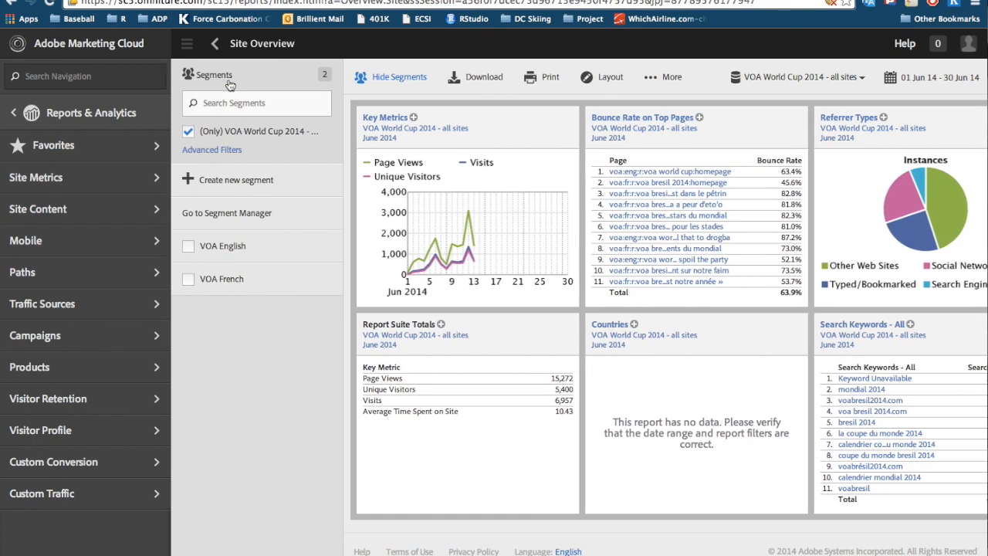
{"action": "left_click", "coordinate": [222, 216]}
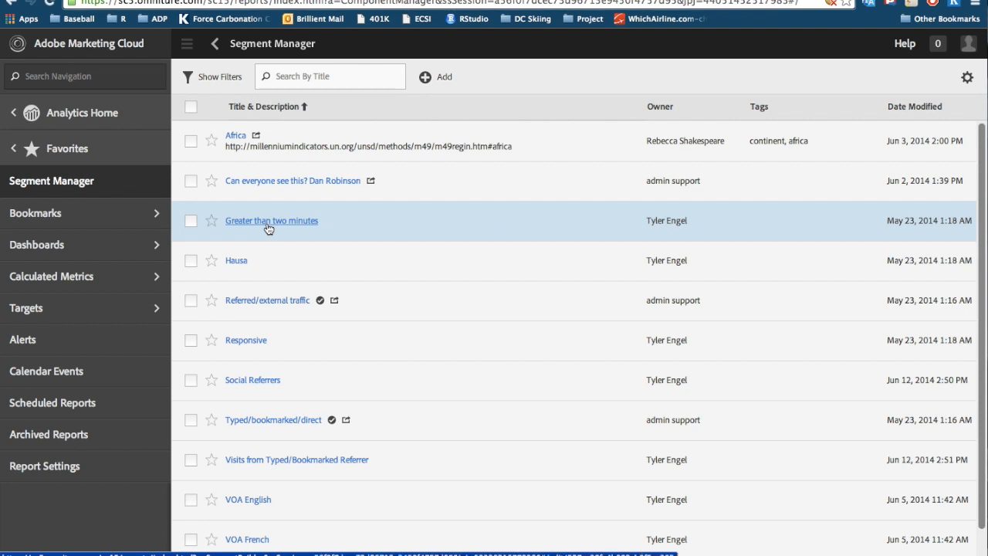
{"action": "left_click", "coordinate": [191, 220]}
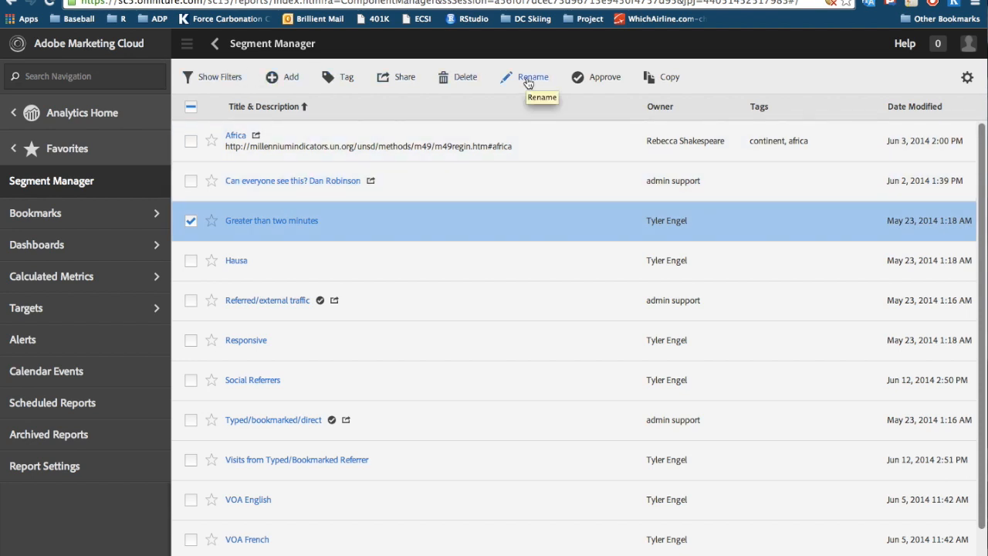
{"action": "left_click", "coordinate": [407, 82]}
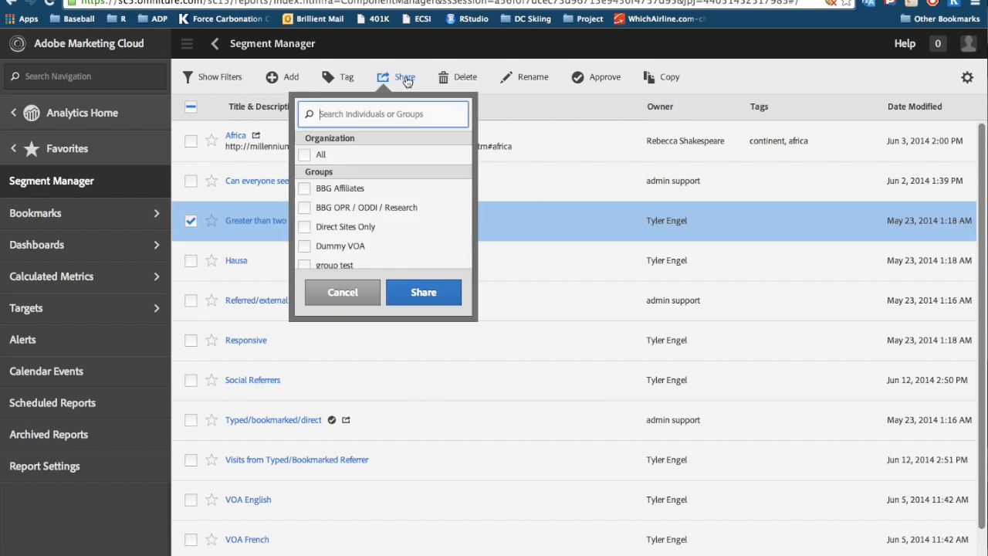
Examine which groups and individuals the "Greater than two minutes" segment can be shared with.
{"action": "scroll", "coordinate": [349, 201], "scroll_direction": "down", "scroll_amount": 2}
{"action": "scroll", "coordinate": [349, 202], "scroll_direction": "down", "scroll_amount": 2}
{"action": "scroll", "coordinate": [344, 207], "scroll_direction": "up", "scroll_amount": 3}
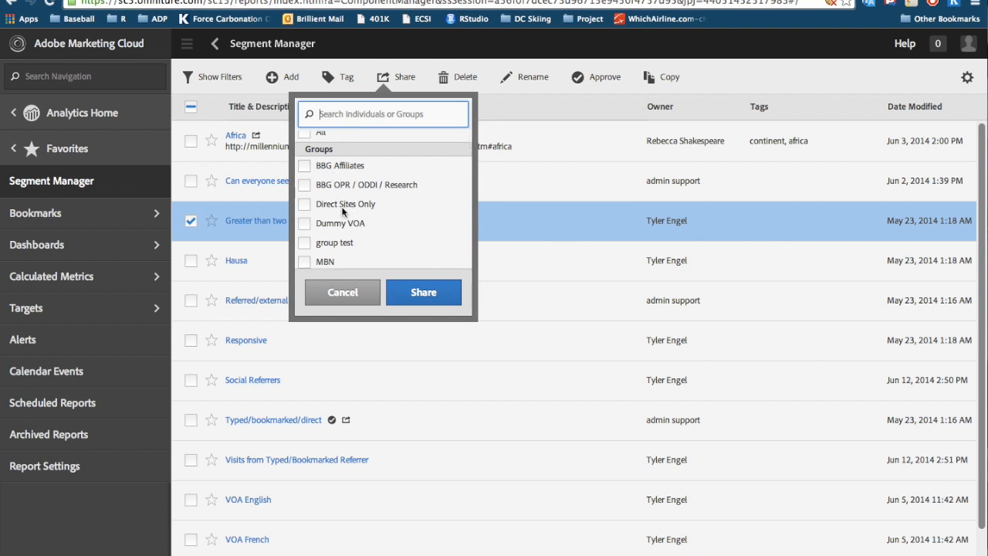
{"action": "scroll", "coordinate": [341, 206], "scroll_direction": "down", "scroll_amount": 8}
{"action": "scroll", "coordinate": [341, 207], "scroll_direction": "down", "scroll_amount": 10}
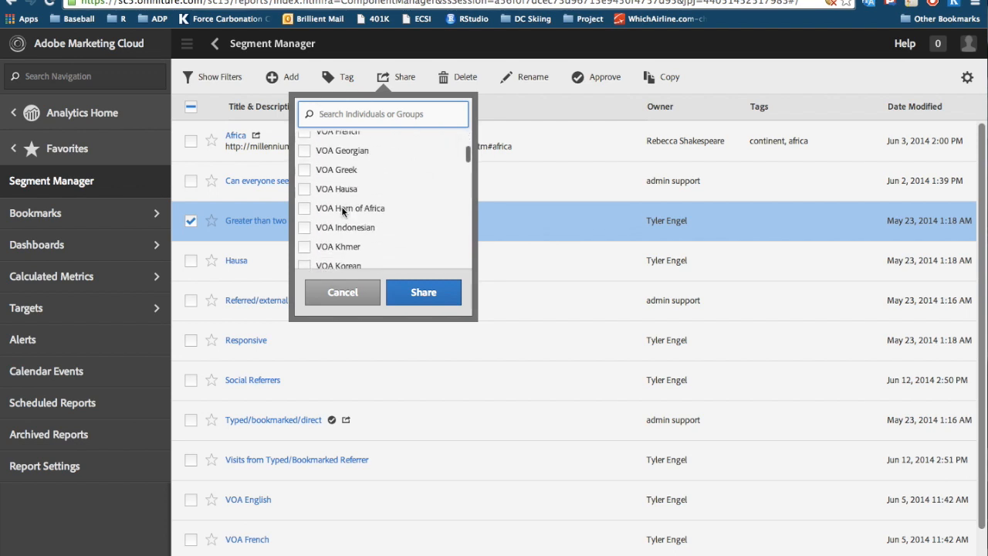
{"action": "scroll", "coordinate": [342, 206], "scroll_direction": "down", "scroll_amount": 10}
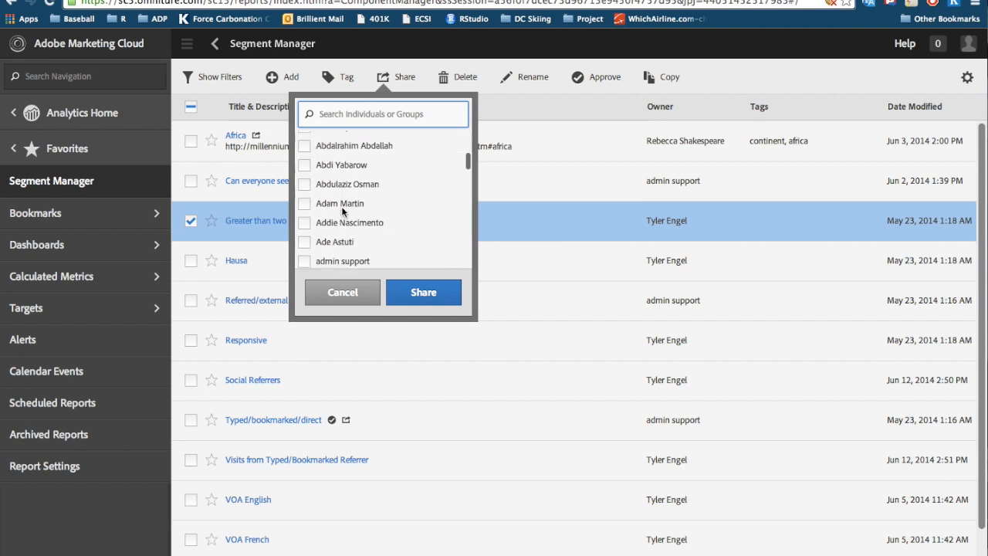
{"action": "scroll", "coordinate": [342, 211], "scroll_direction": "down", "scroll_amount": 4}
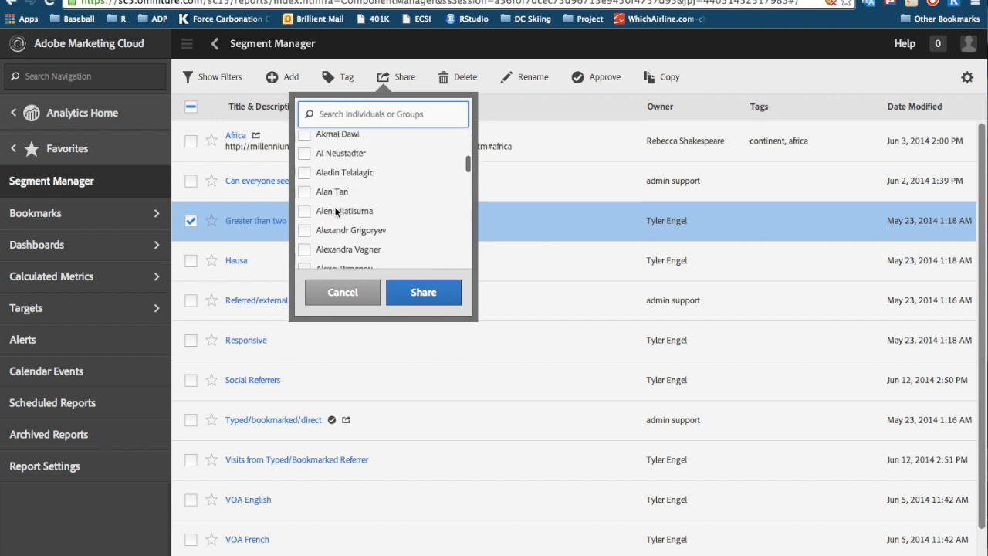
Mark two individuals as share recipients of the segment and clear both selections again.
{"action": "left_click", "coordinate": [305, 213]}
{"action": "left_click", "coordinate": [304, 173]}
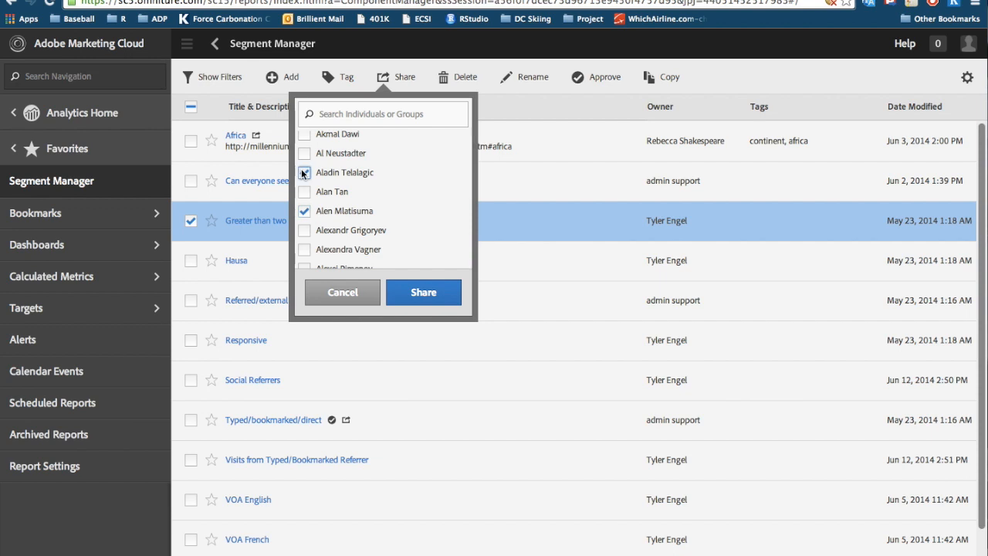
{"action": "left_click", "coordinate": [304, 172]}
{"action": "left_click", "coordinate": [304, 210]}
Look through the rest of the individuals available as share recipients for the selected segment.
{"action": "scroll", "coordinate": [371, 219], "scroll_direction": "down", "scroll_amount": 1}
{"action": "scroll", "coordinate": [370, 219], "scroll_direction": "down", "scroll_amount": 10}
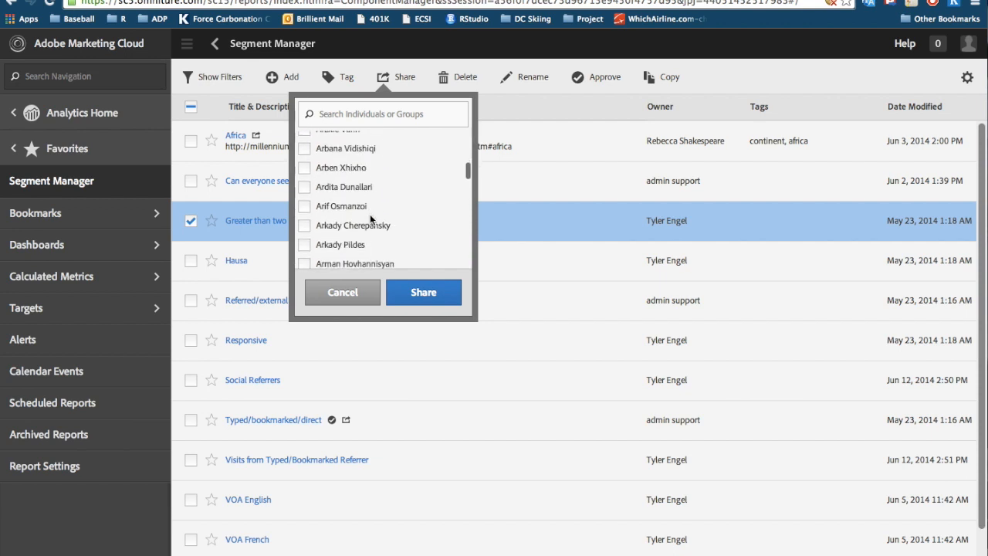
{"action": "scroll", "coordinate": [370, 219], "scroll_direction": "down", "scroll_amount": 5}
{"action": "scroll", "coordinate": [370, 219], "scroll_direction": "down", "scroll_amount": 3}
{"action": "scroll", "coordinate": [370, 219], "scroll_direction": "down", "scroll_amount": 10}
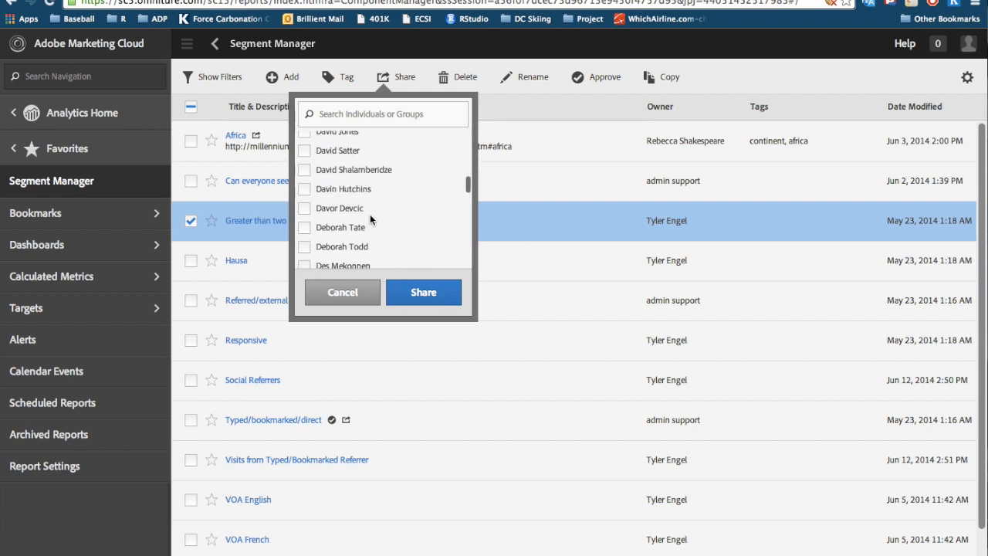
{"action": "scroll", "coordinate": [370, 219], "scroll_direction": "down", "scroll_amount": 10}
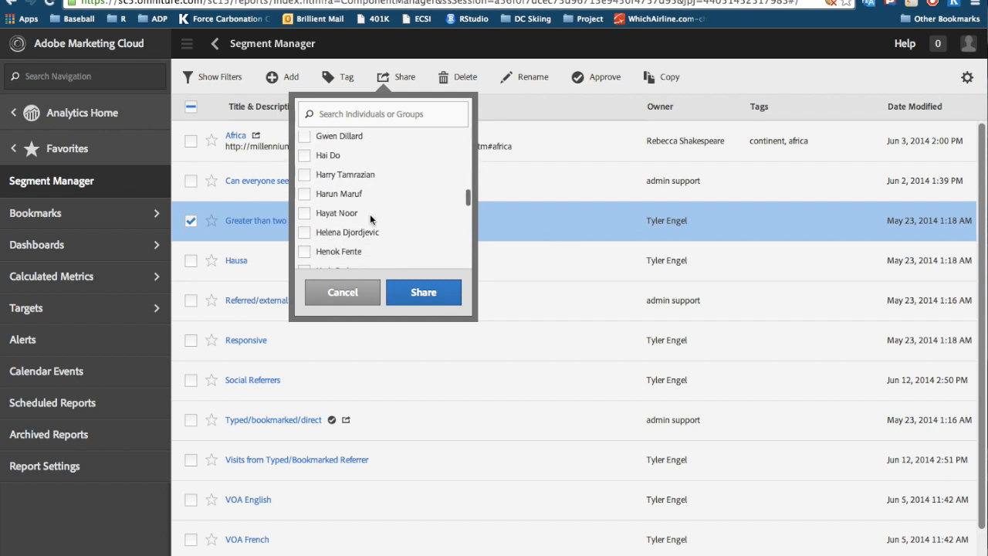
{"action": "scroll", "coordinate": [370, 214], "scroll_direction": "down", "scroll_amount": 8}
{"action": "scroll", "coordinate": [372, 163], "scroll_direction": "up", "scroll_amount": 4}
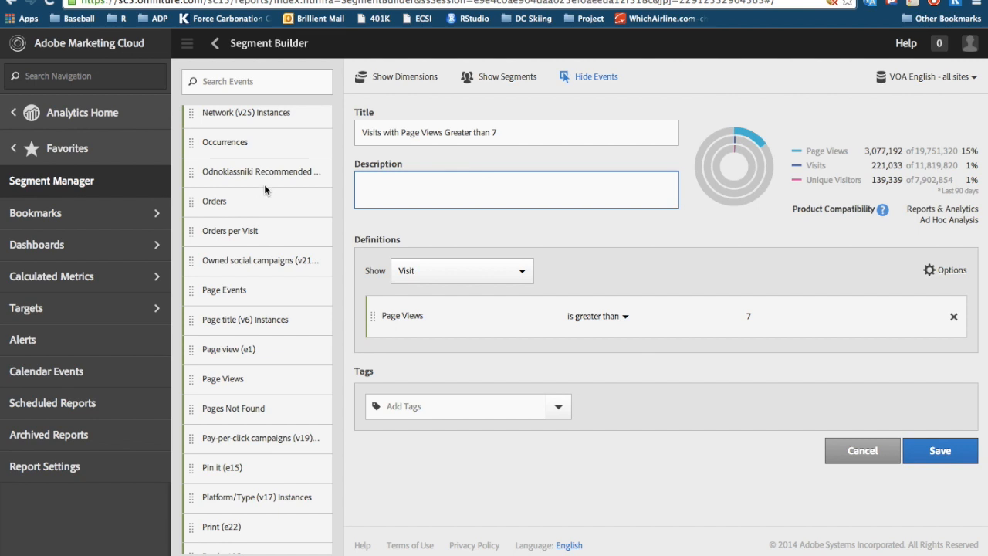
Return to the Segment Builder and review the full list of events available for segment definitions.
{"action": "scroll", "coordinate": [264, 184], "scroll_direction": "down", "scroll_amount": 10}
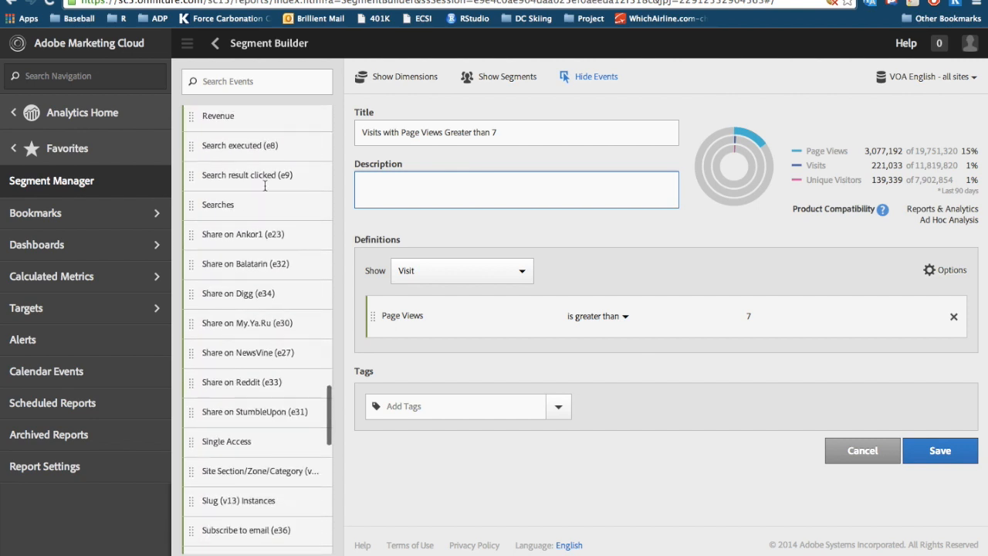
{"action": "scroll", "coordinate": [264, 185], "scroll_direction": "down", "scroll_amount": 5}
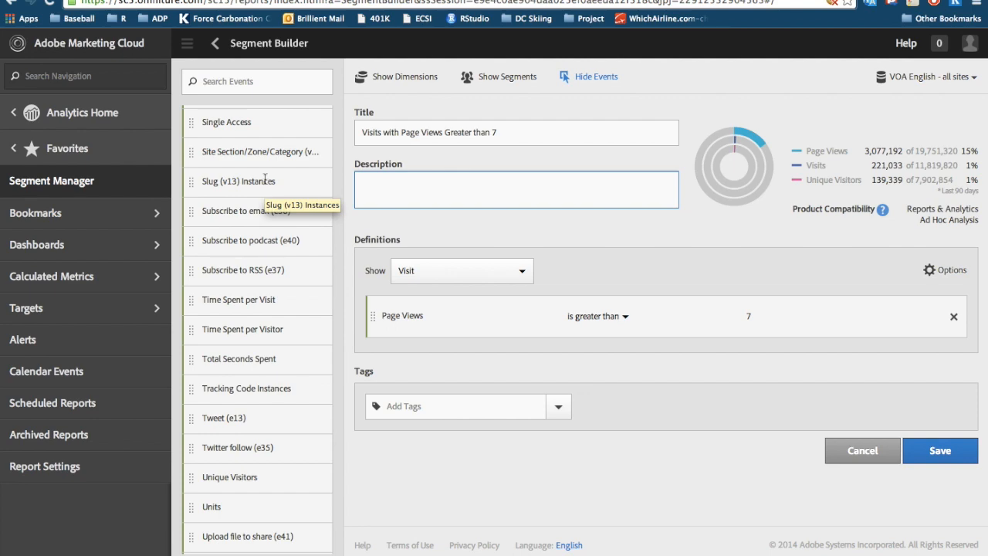
{"action": "scroll", "coordinate": [265, 180], "scroll_direction": "up", "scroll_amount": 15}
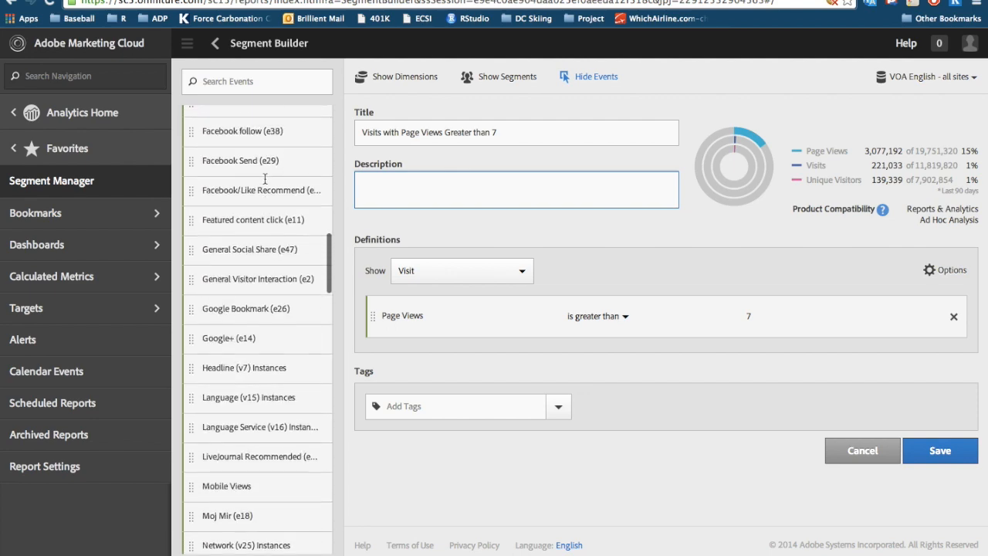
{"action": "scroll", "coordinate": [265, 179], "scroll_direction": "up", "scroll_amount": 10}
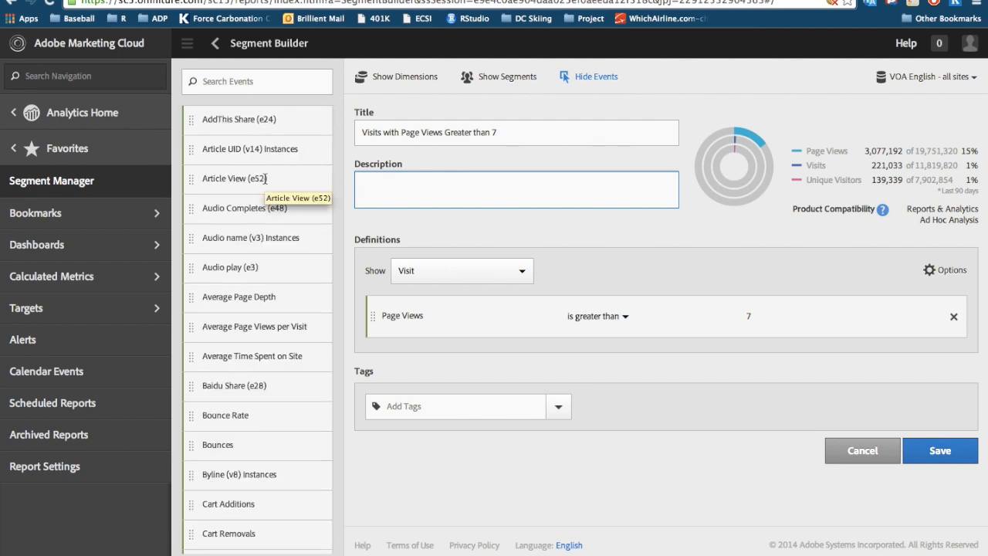